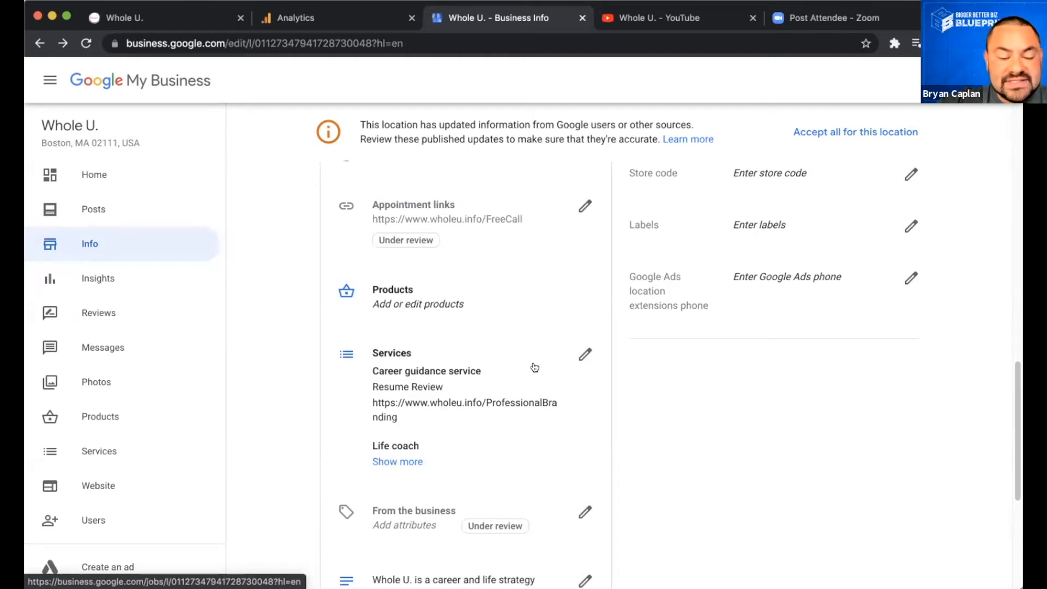
Step: Open the Whole U. Career Development Program product from the business's product list for editing
left_click(406, 291)
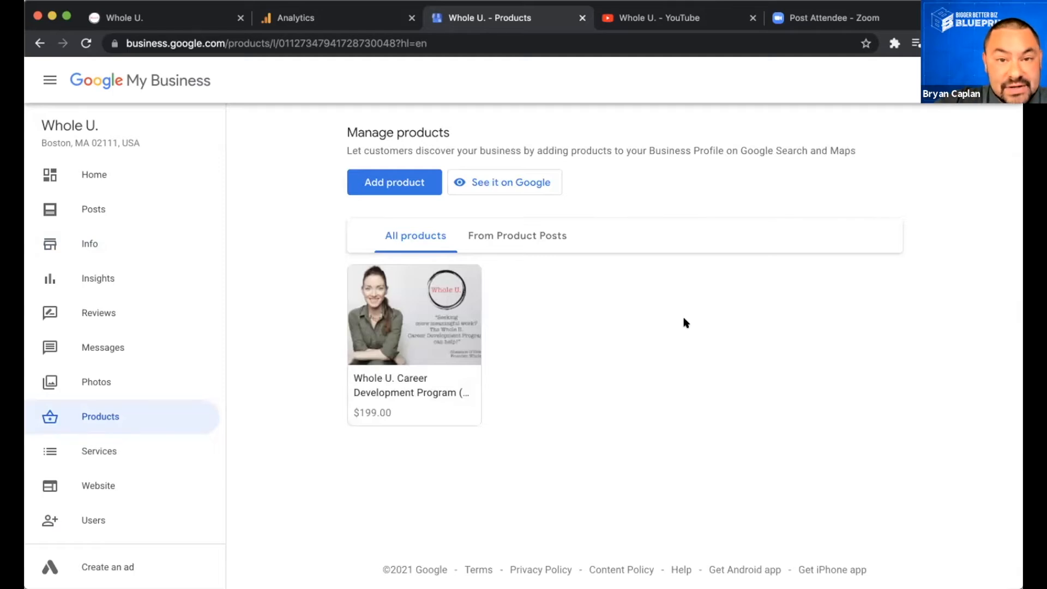
left_click(400, 334)
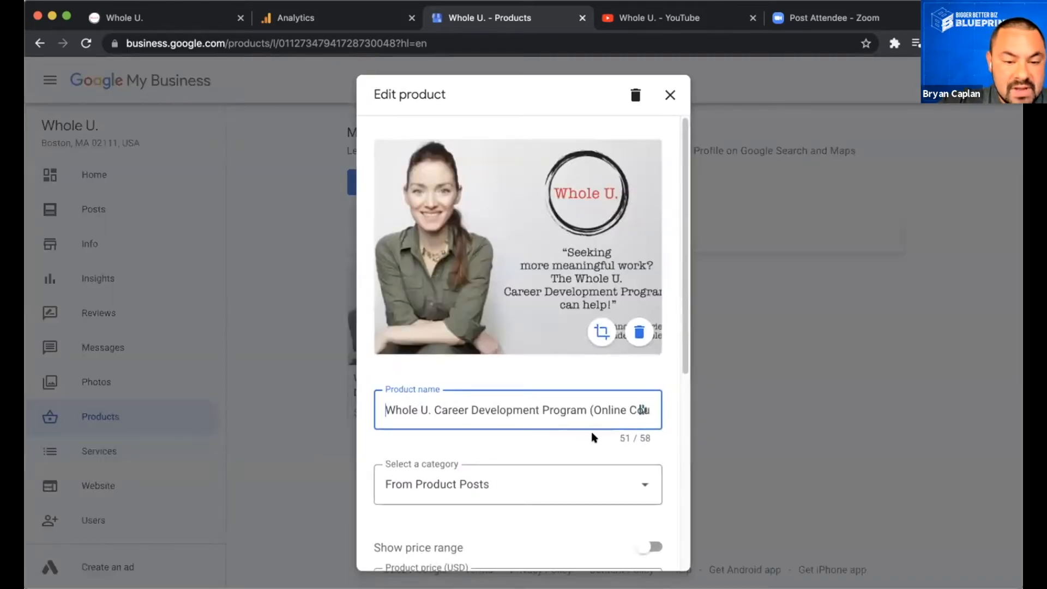
scroll(594, 438, "down", 1)
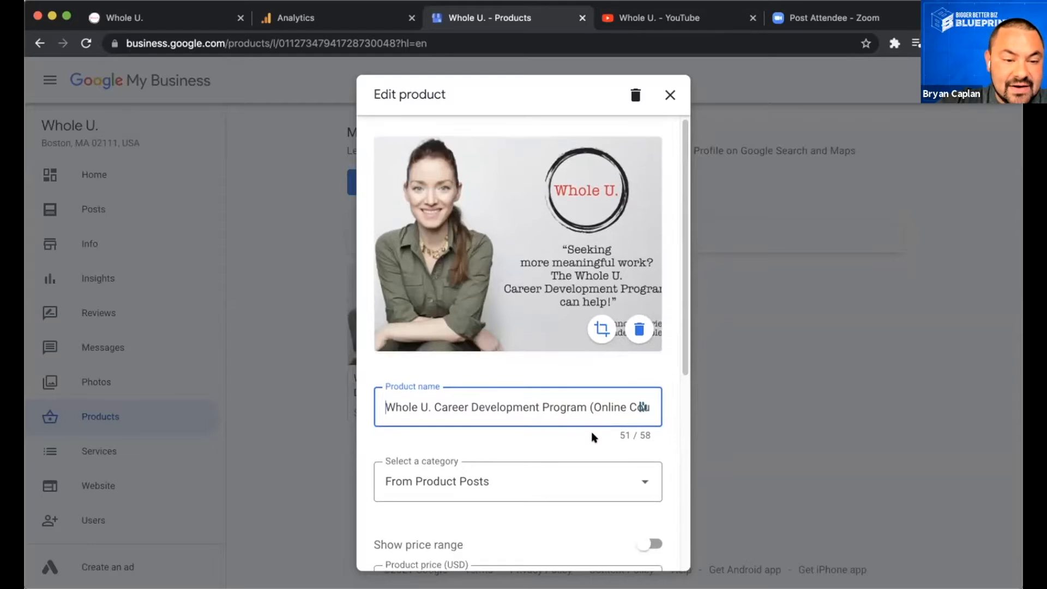
scroll(594, 438, "down", 3)
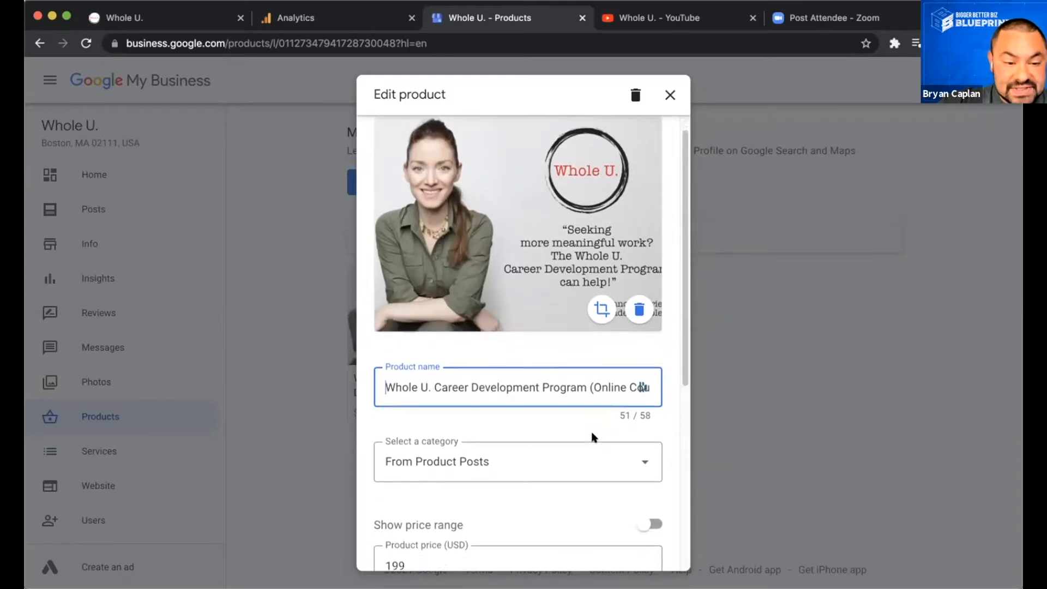
scroll(591, 438, "down", 2)
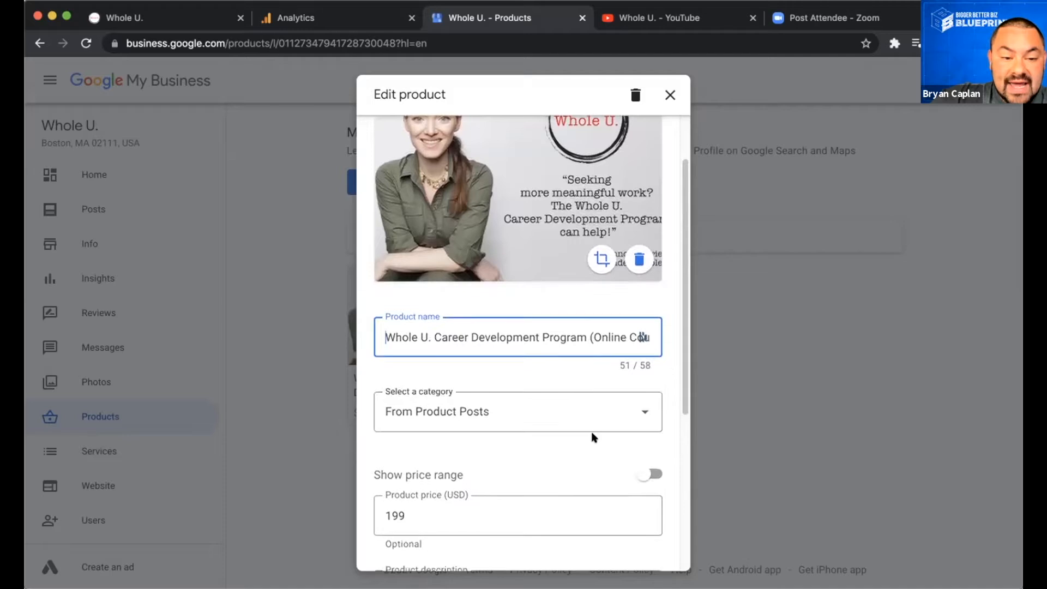
scroll(593, 438, "down", 3)
Step: Assign the product to a new category named "Career Development Program"
left_click(600, 393)
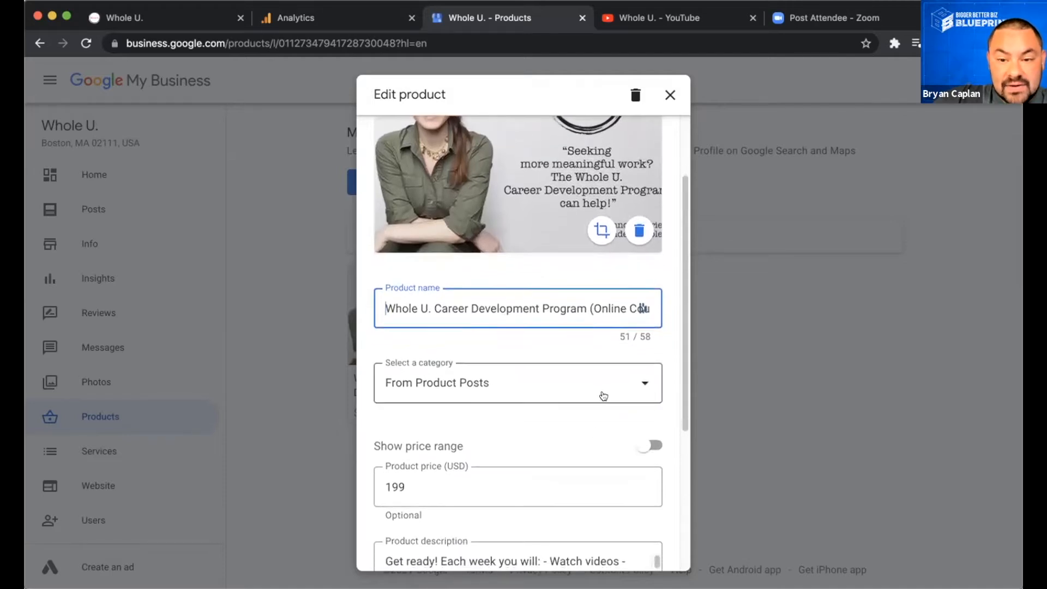
left_click(592, 425)
left_click(558, 427)
type("Care")
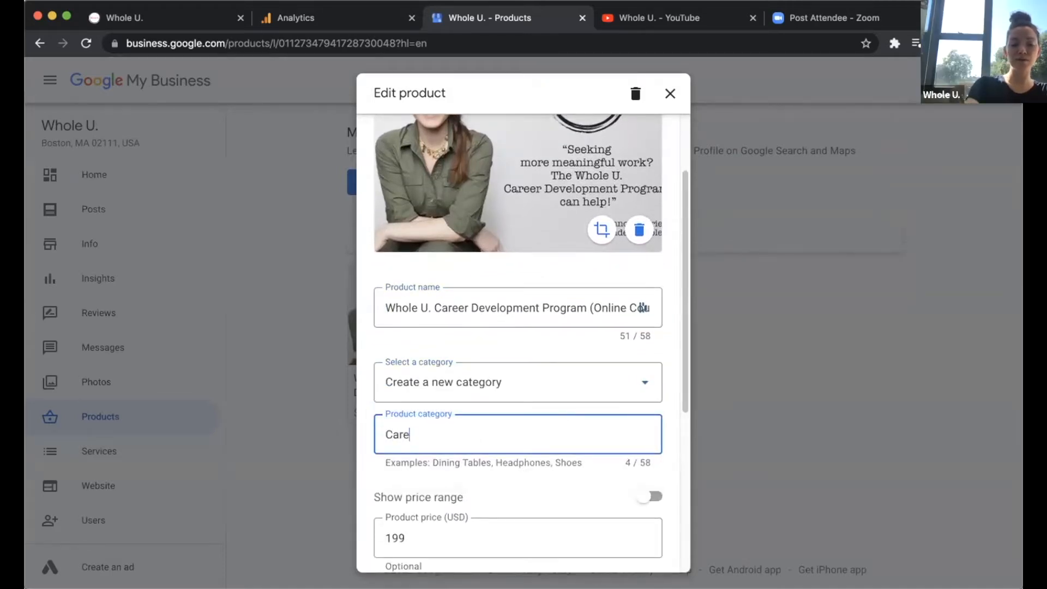
type("er Program")
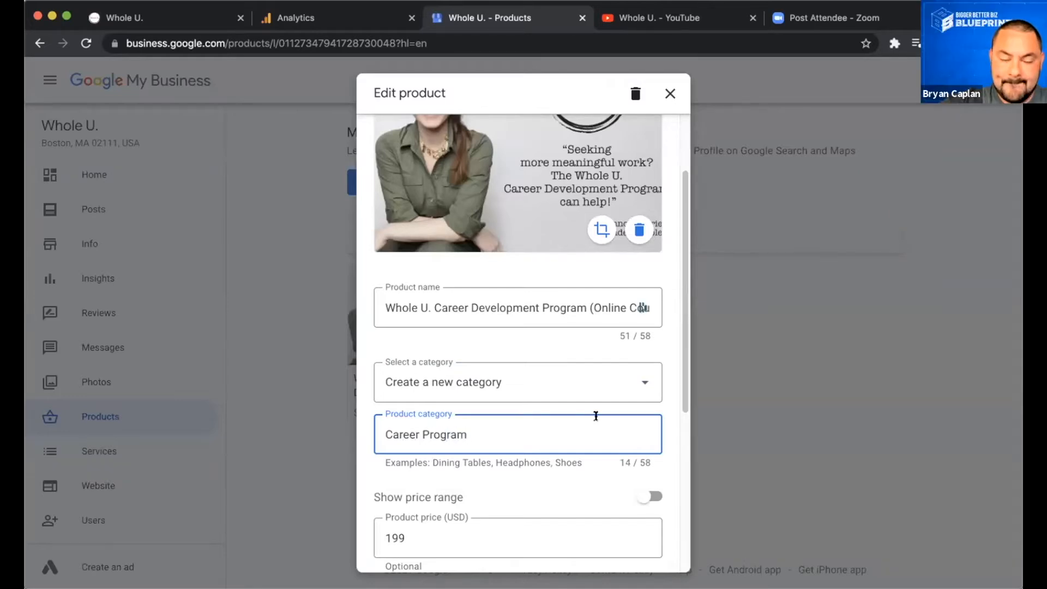
scroll(596, 447, "down", 3)
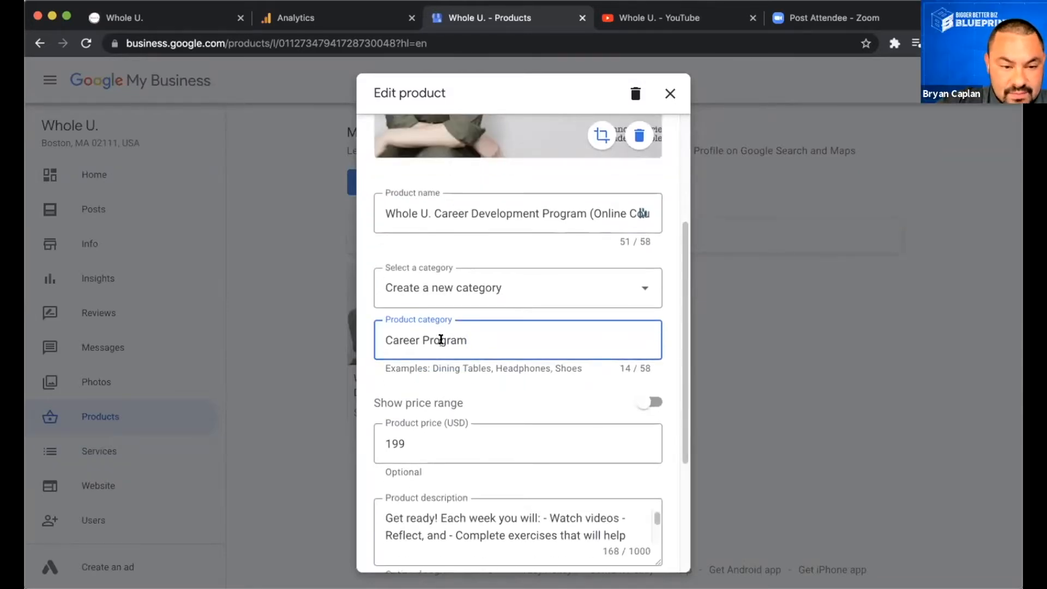
left_click(424, 339)
type("Development")
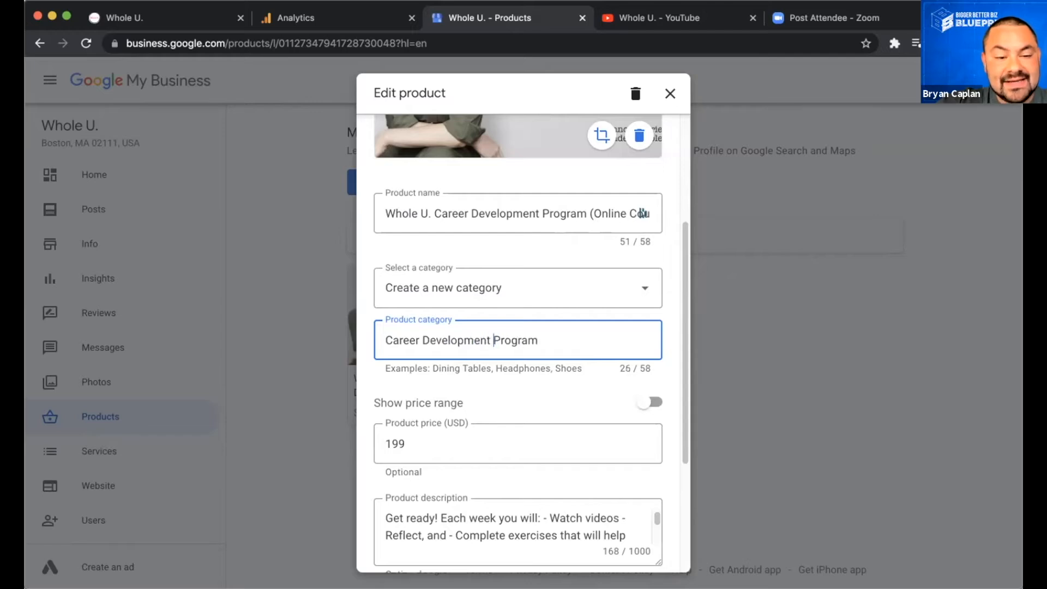
Step: Review the product's price, full description and button link, and save the edited product
scroll(471, 356, "down", 5)
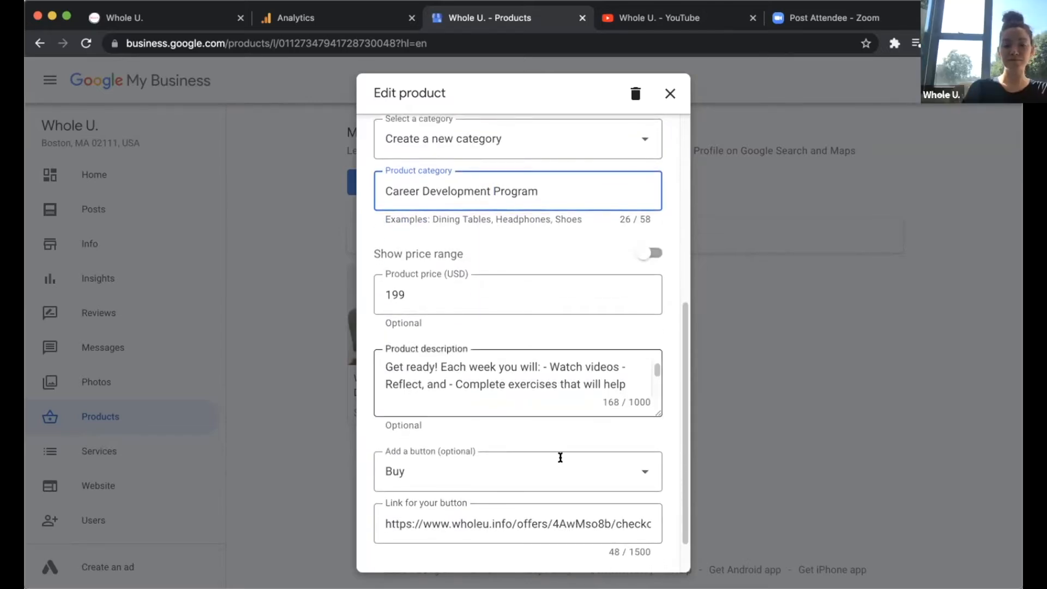
scroll(540, 382, "down", 2)
scroll(540, 382, "up", 2)
scroll(540, 380, "down", 2)
scroll(541, 379, "down", 1)
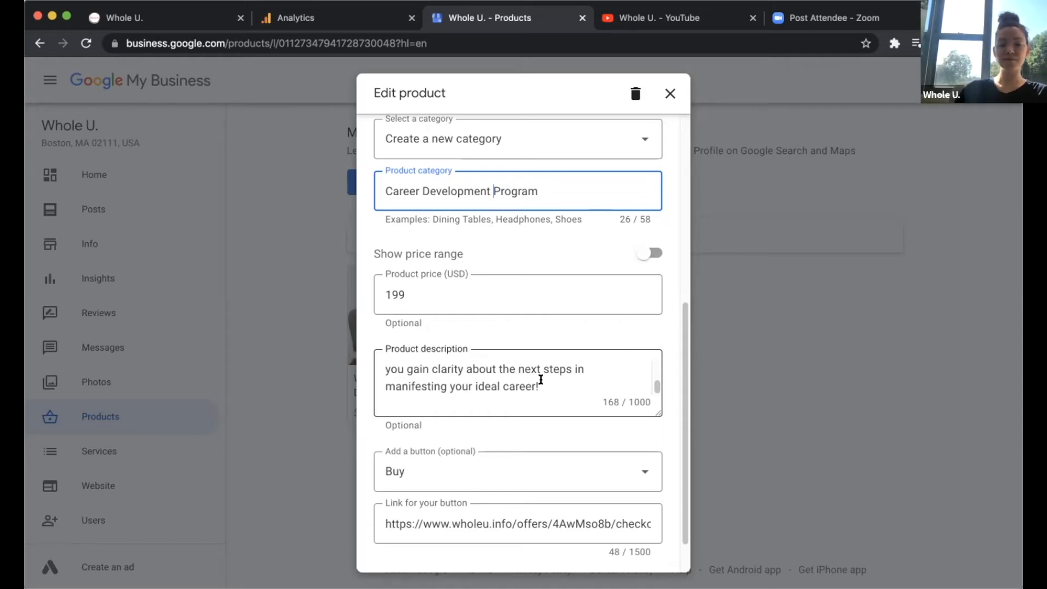
scroll(541, 380, "down", 1)
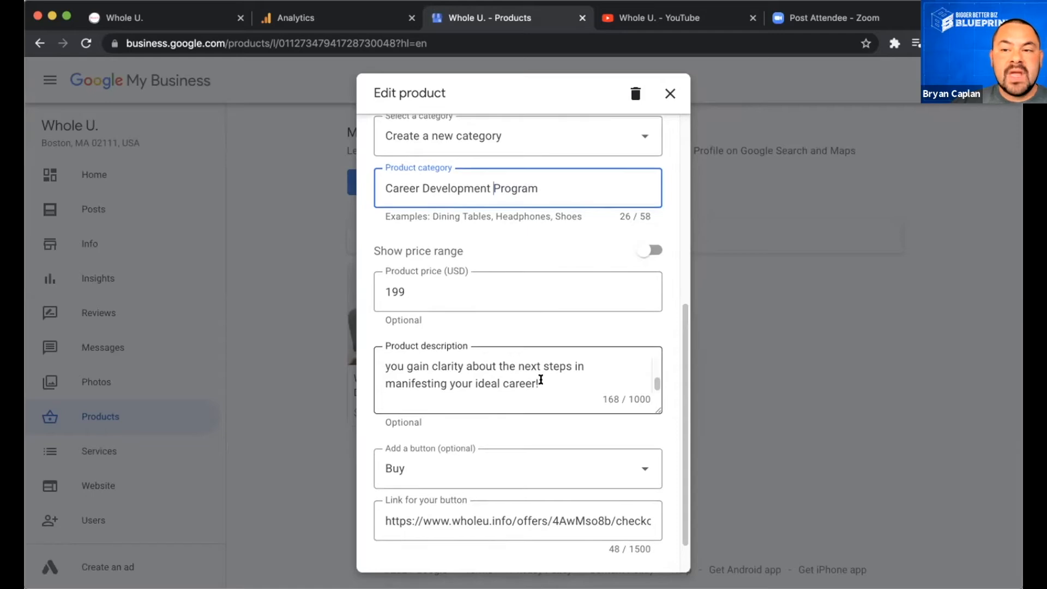
scroll(540, 380, "down", 1)
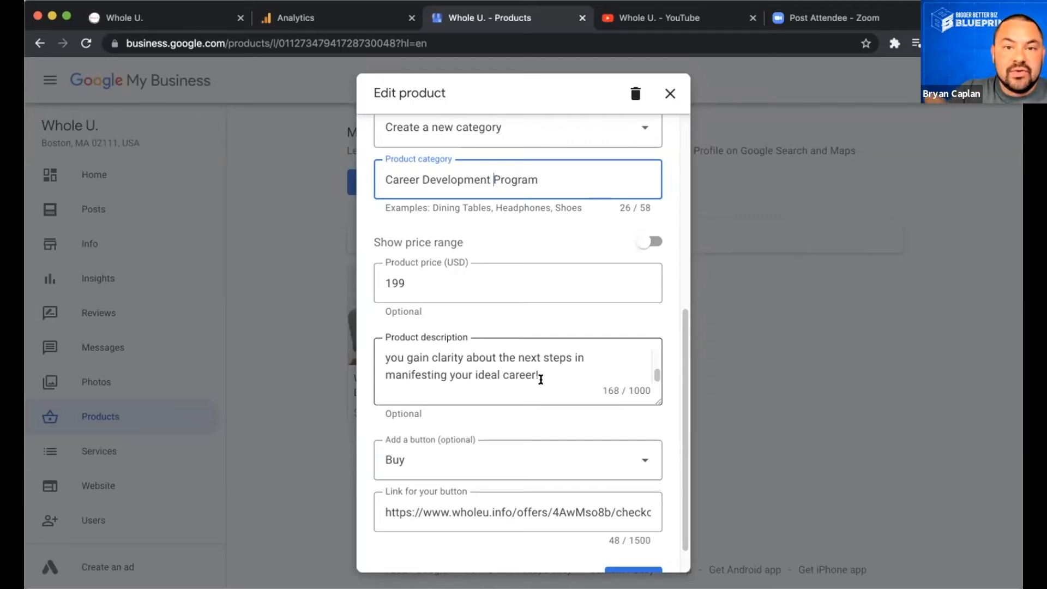
scroll(541, 380, "down", 1)
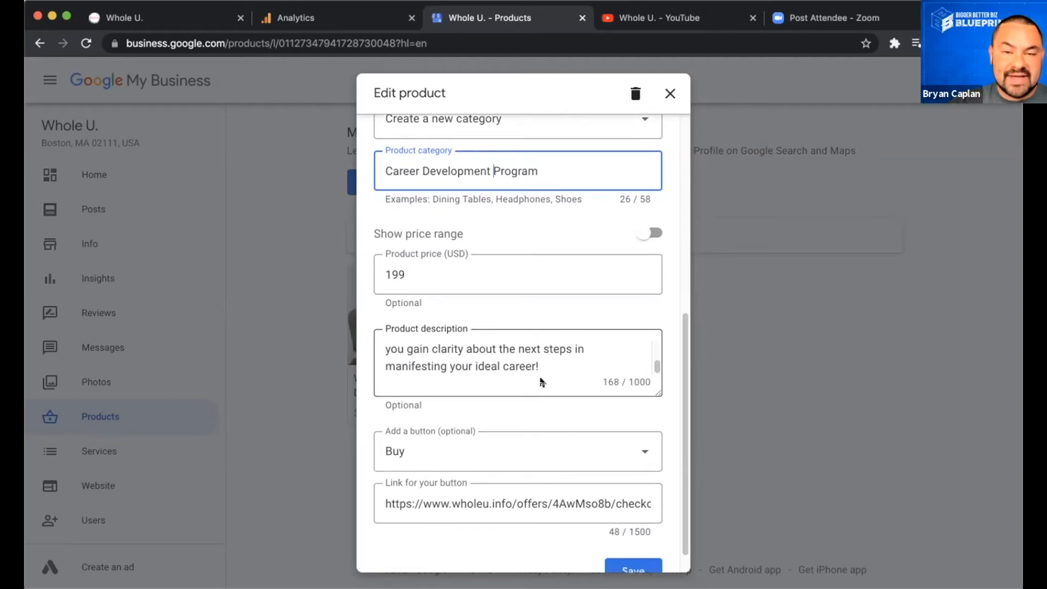
scroll(541, 379, "down", 1)
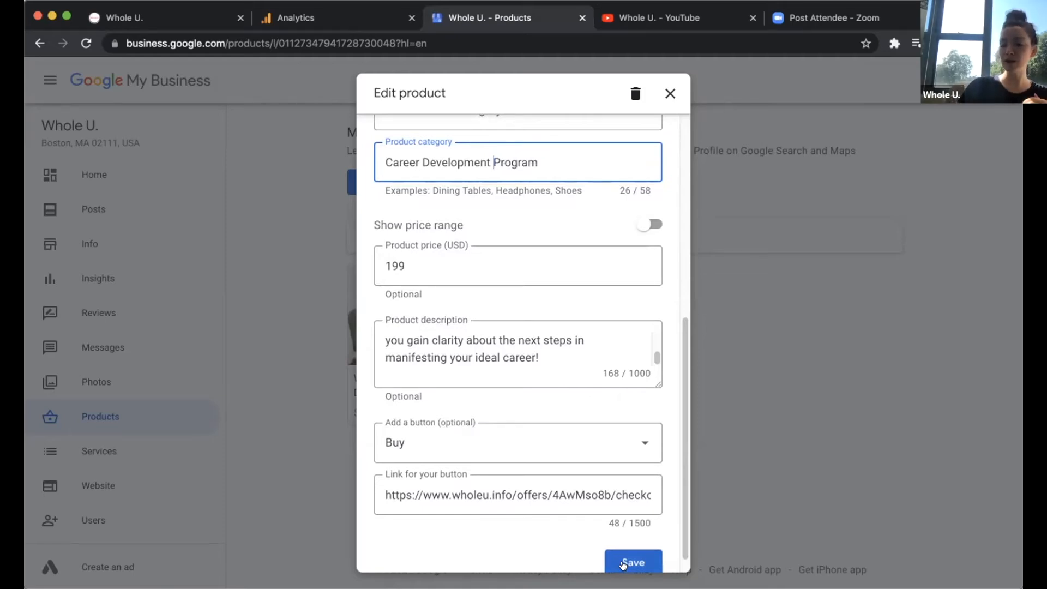
left_click(625, 563)
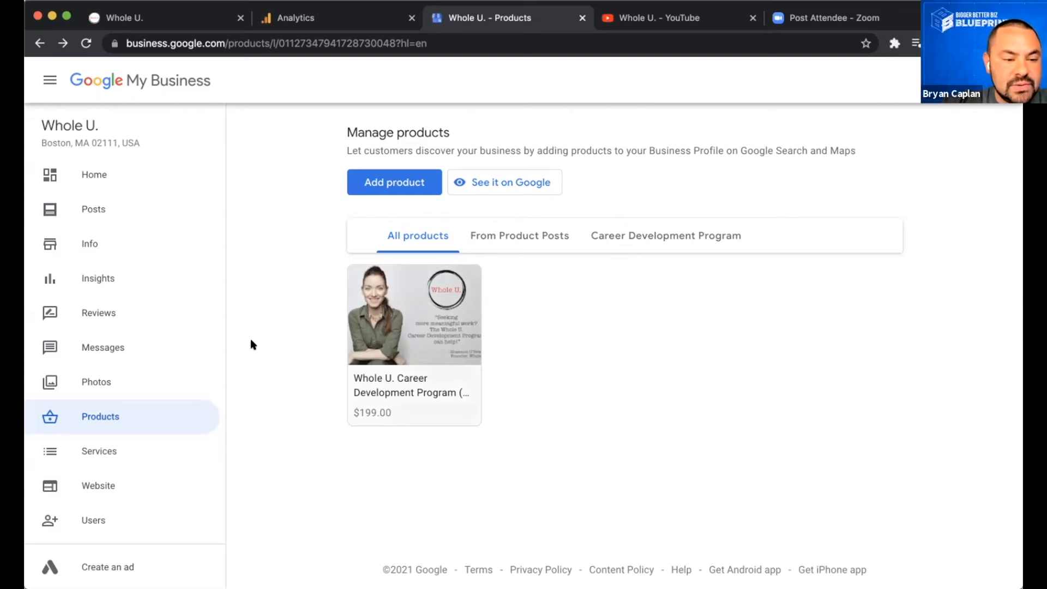
Step: Go to the business's services list and look over the services under each category
scroll(167, 398, "down", 1)
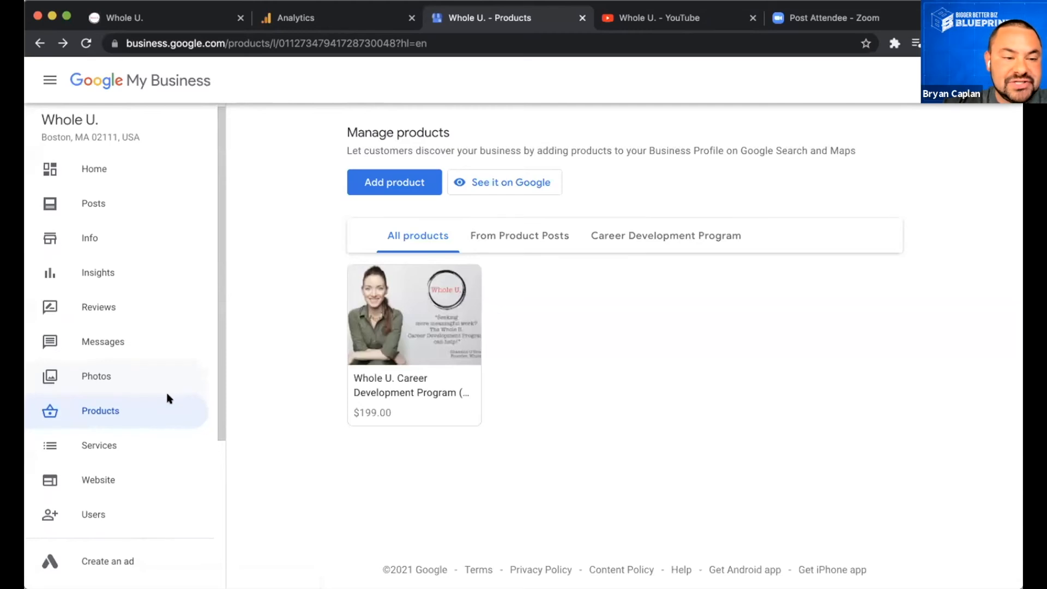
scroll(168, 398, "down", 1)
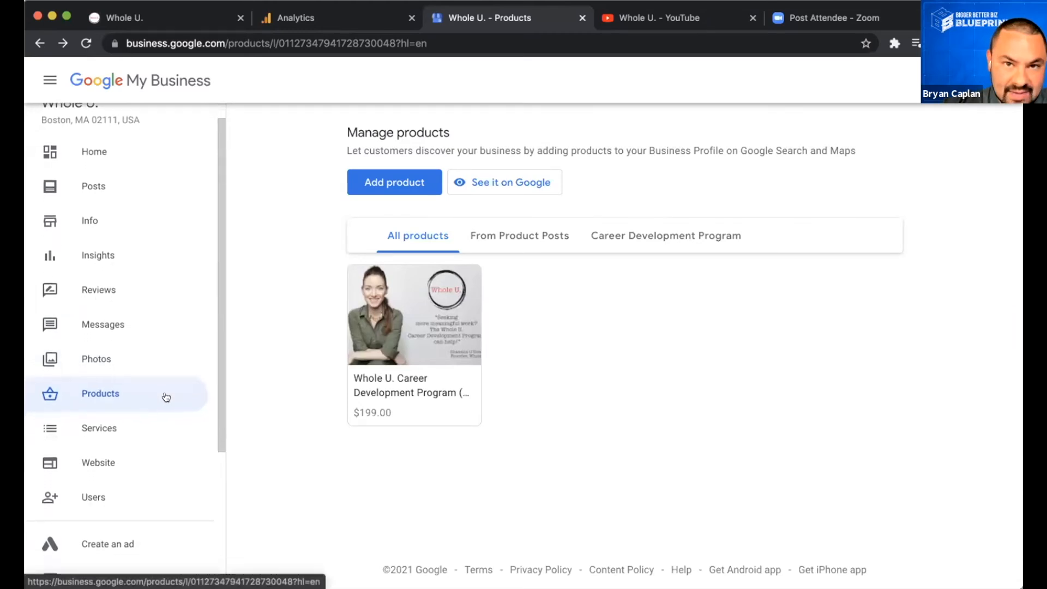
scroll(166, 396, "down", 2)
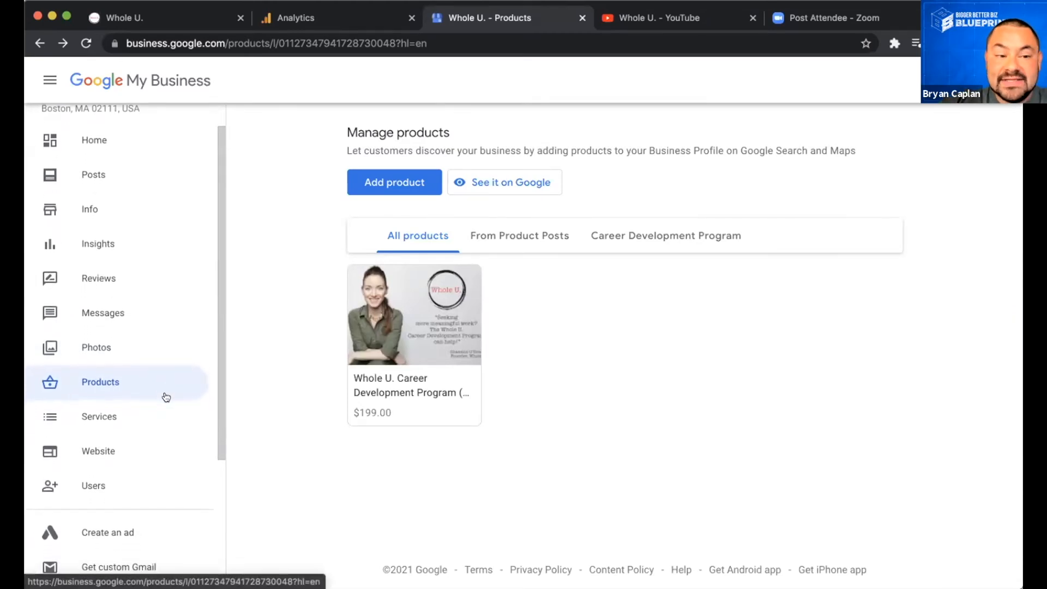
scroll(167, 397, "down", 1)
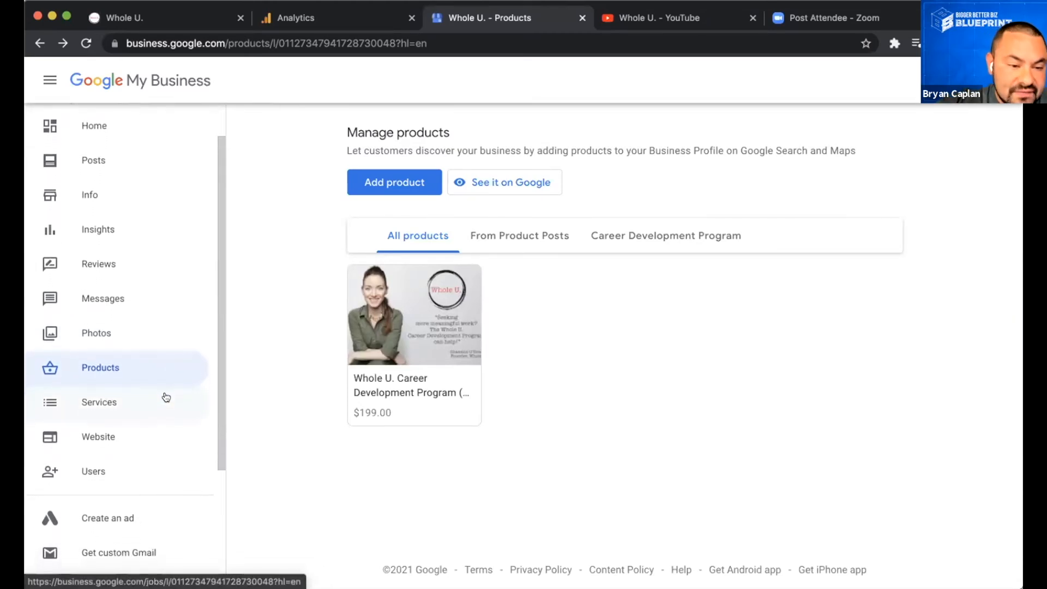
scroll(167, 397, "down", 5)
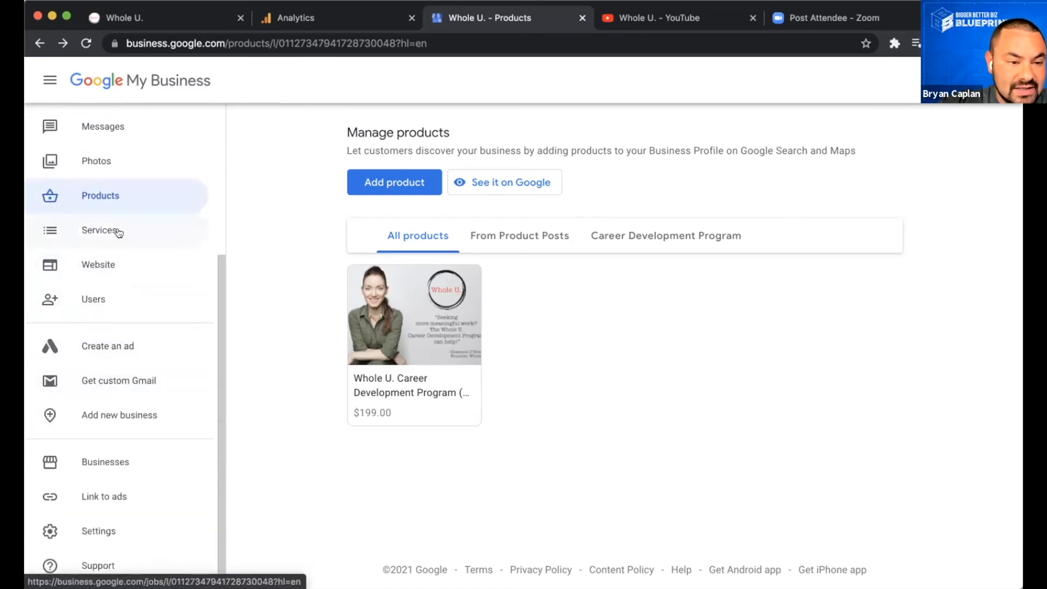
left_click(164, 239)
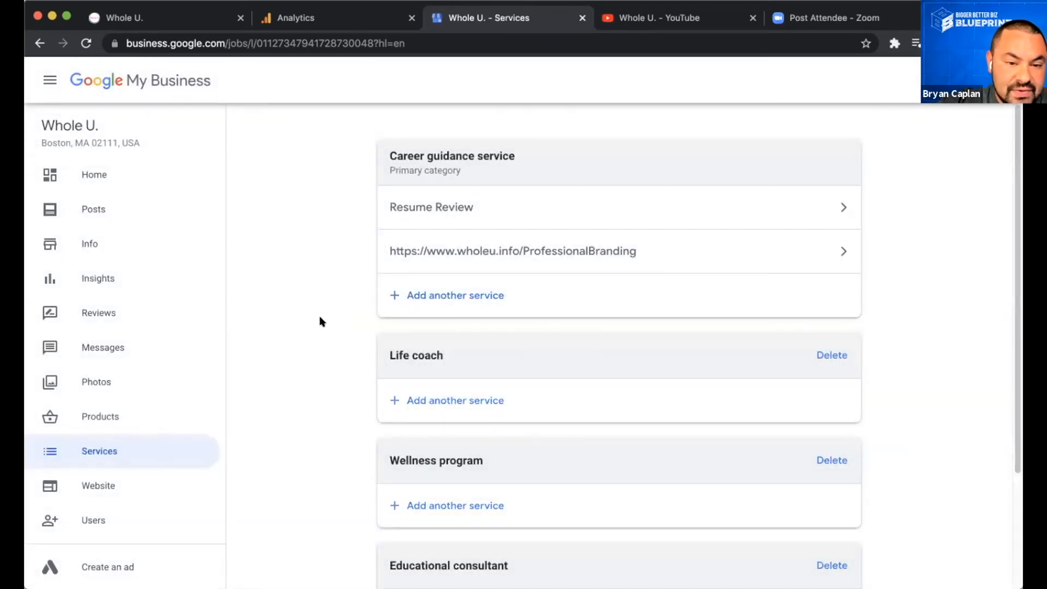
scroll(322, 322, "down", 1)
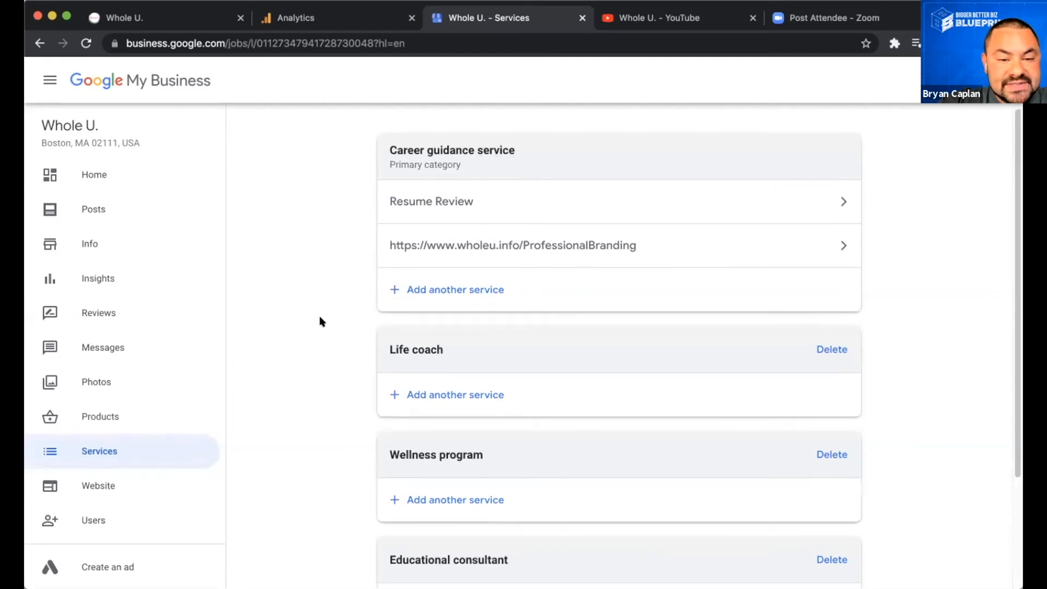
Step: Rename the career guidance service that has a web address as its name to "Professional Branding Package"
left_click(554, 238)
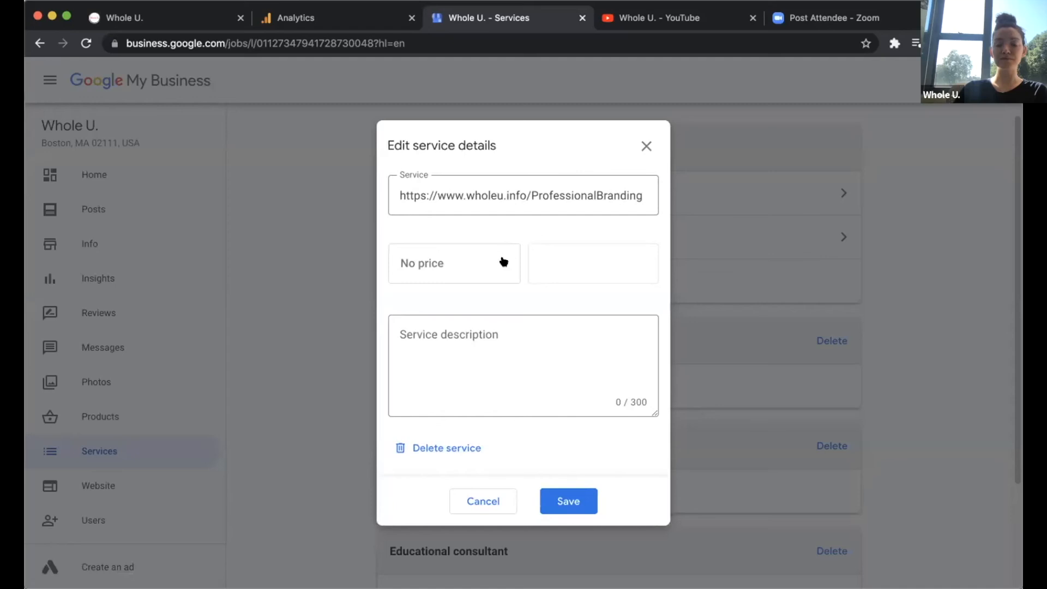
triple_click(488, 196)
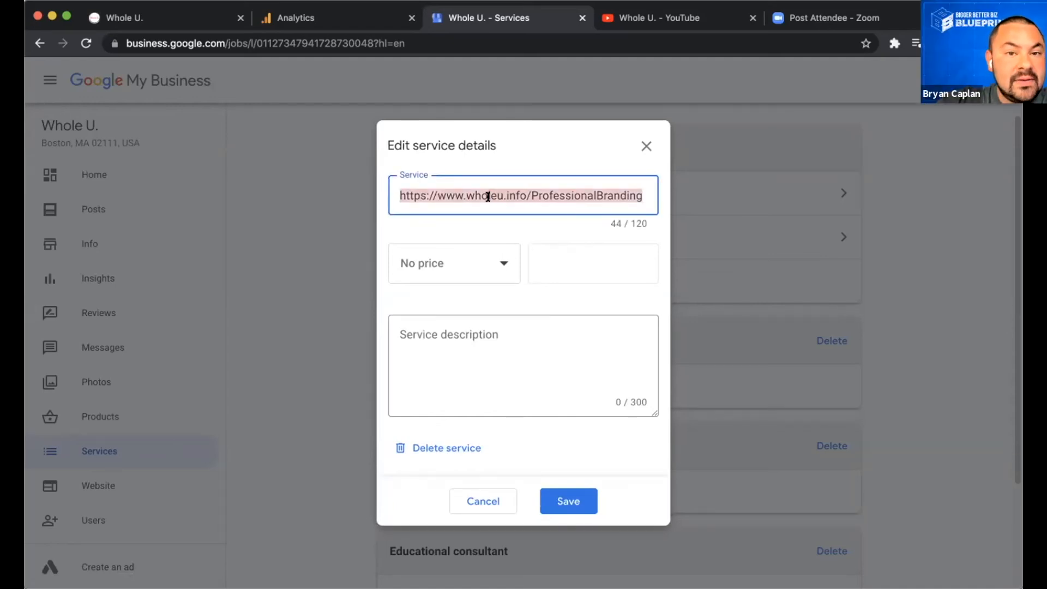
type("Professional")
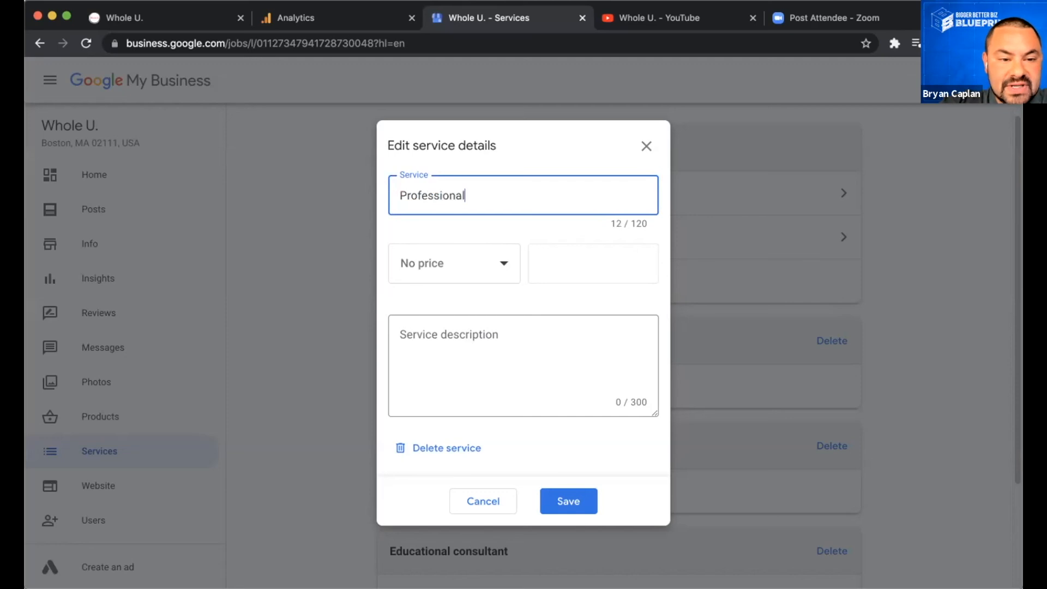
type(" Branding Pakcage")
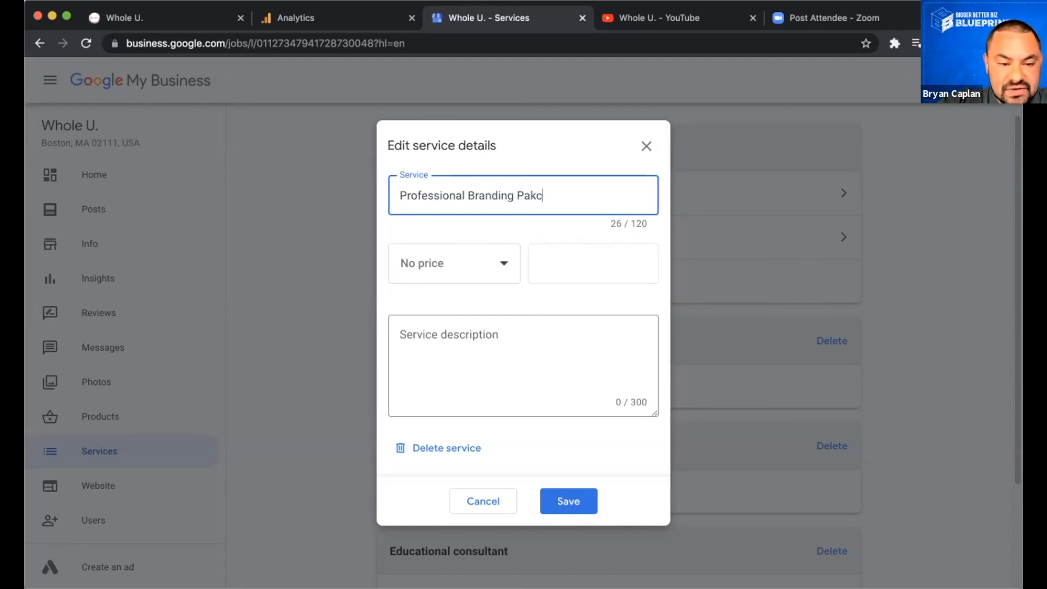
key("BackSpace")
key("BackSpace")
key("BackSpace")
key("BackSpace")
key("BackSpace")
type("cka")
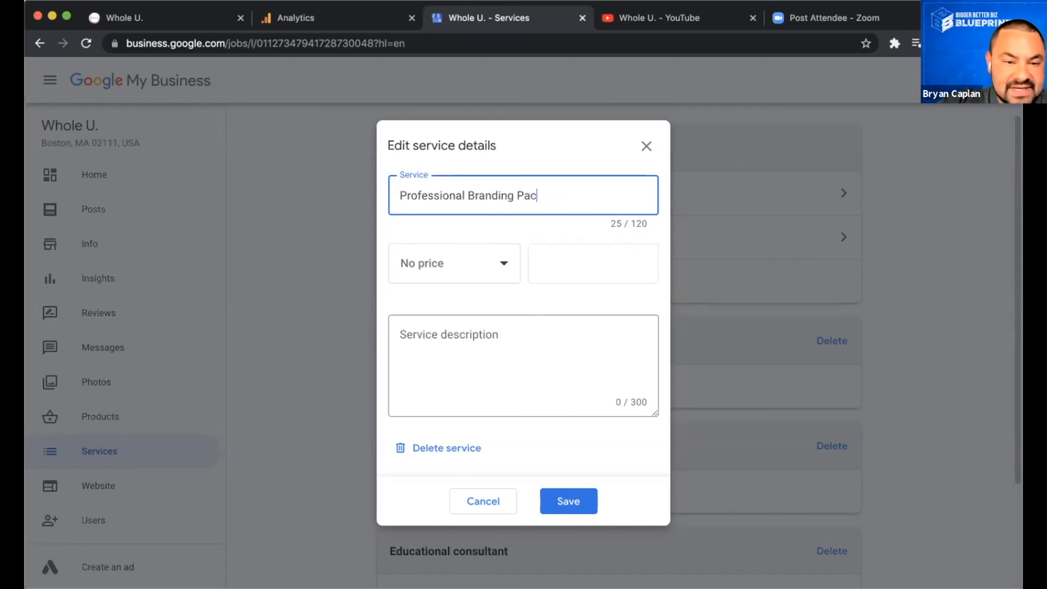
type("ge")
Step: Enter "Visit Our Website..." as the service description and save the service details
left_click(573, 353)
type("Visit Our Website...")
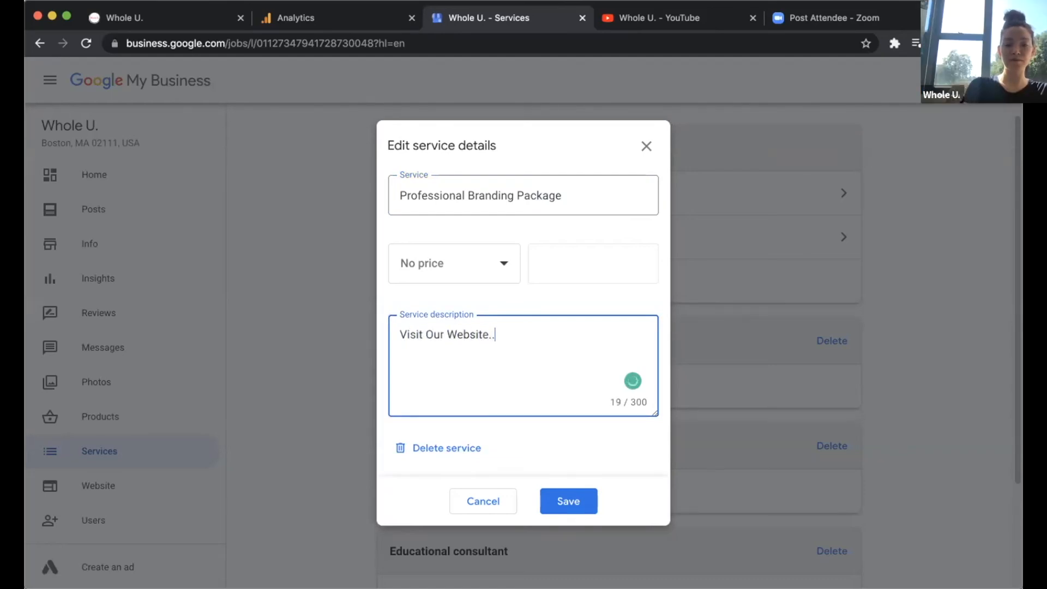
left_click(578, 496)
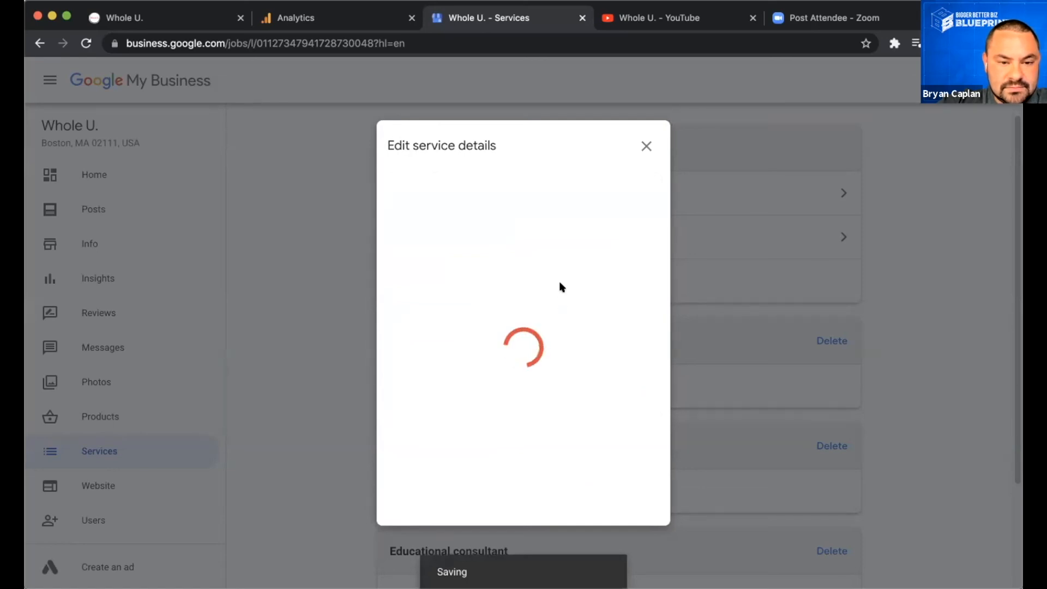